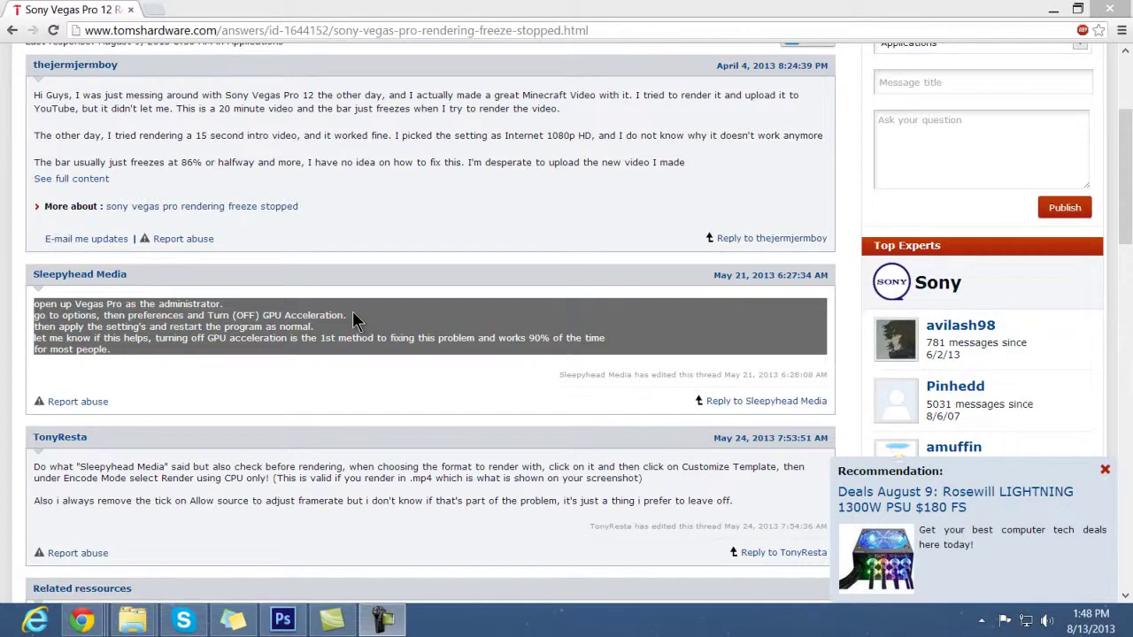
# - Highlight the Tom's Hardware reply about turning off GPU acceleration, then minimize Chrome
pyautogui.click(354, 320)
pyautogui.scroll(3, 352, 316)
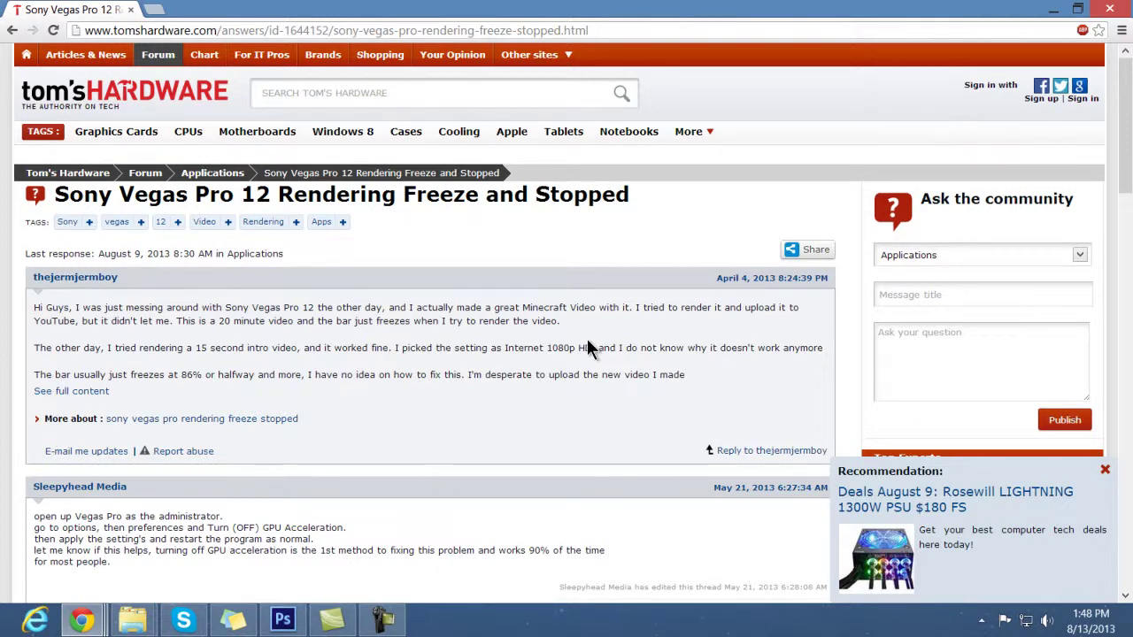
pyautogui.scroll(-3, 588, 343)
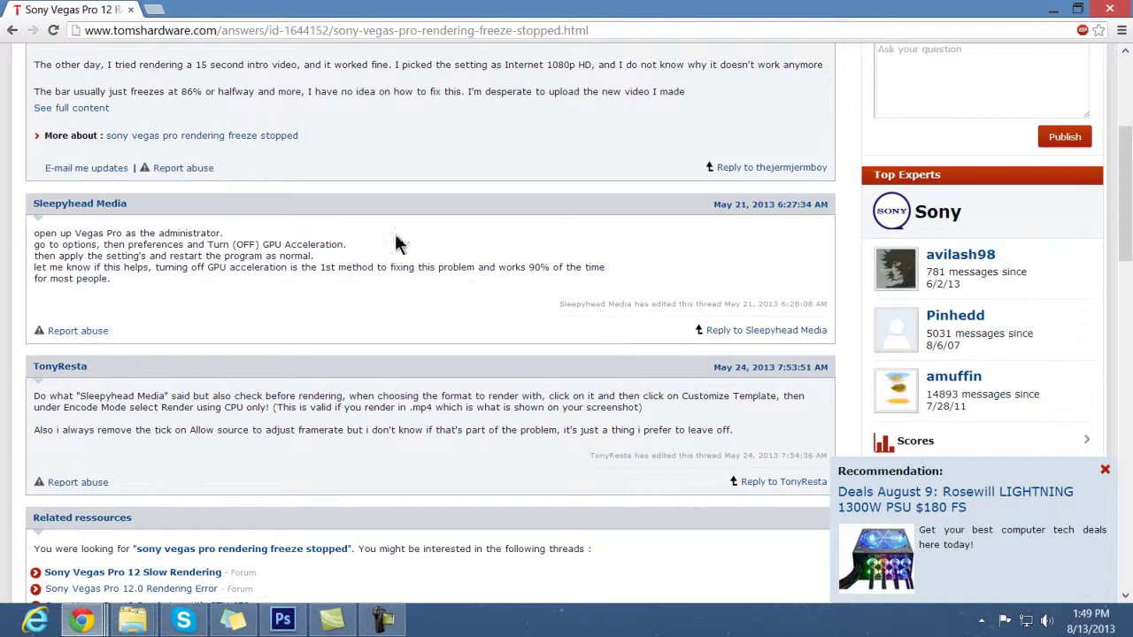
pyautogui.moveTo(112, 280); pyautogui.dragTo(29, 229)
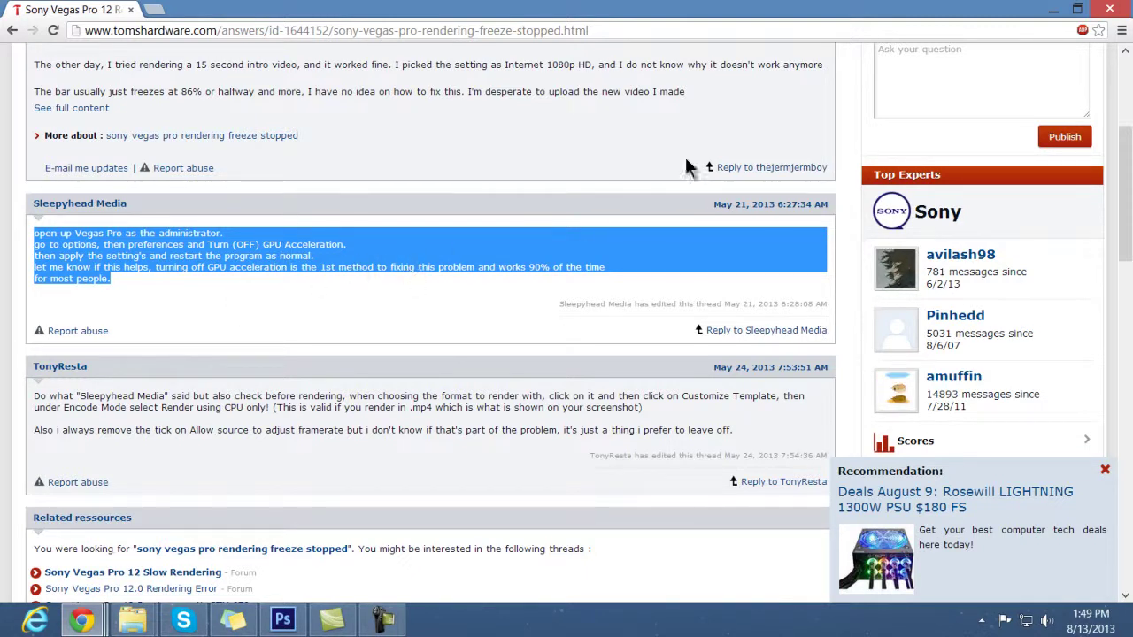
pyautogui.click(1050, 11)
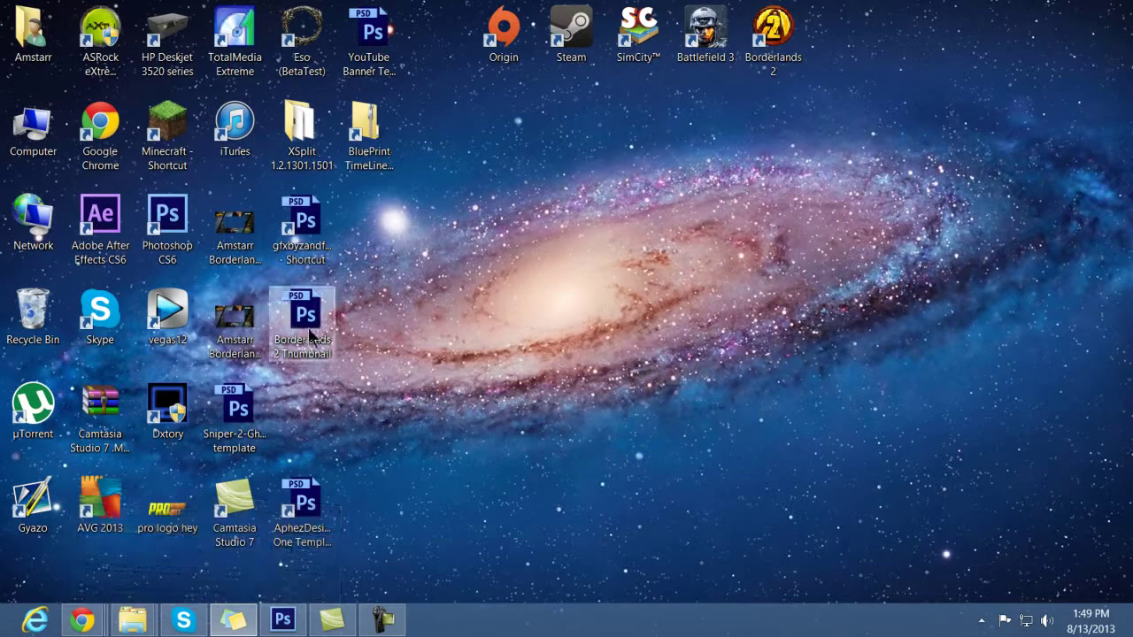
# - Run the vegas12 shortcut as administrator to open the turkey hunt.veg project
pyautogui.rightClick(190, 319)
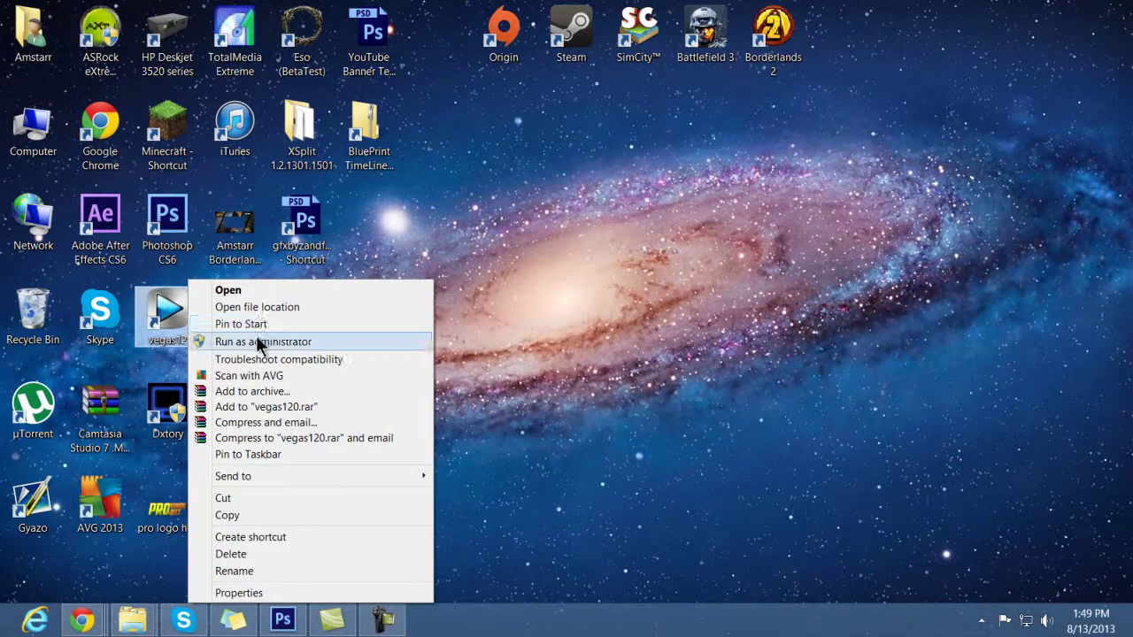
pyautogui.click(263, 341)
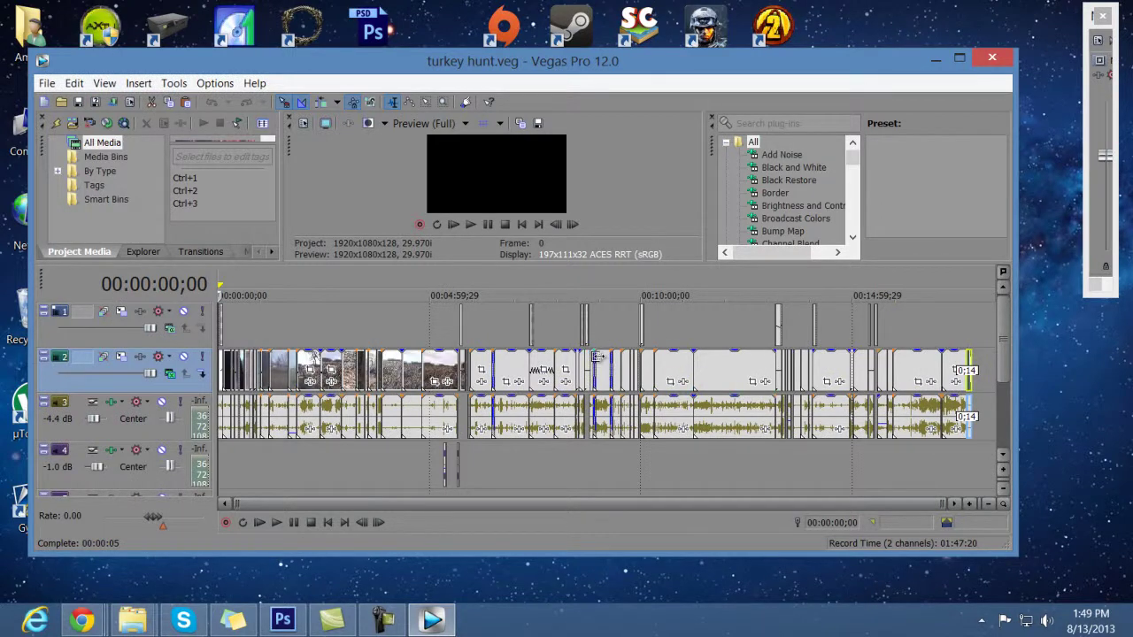
# - Open the Preferences dialog from Vegas Pro's Options menu
pyautogui.hotkey('alt', 'o')
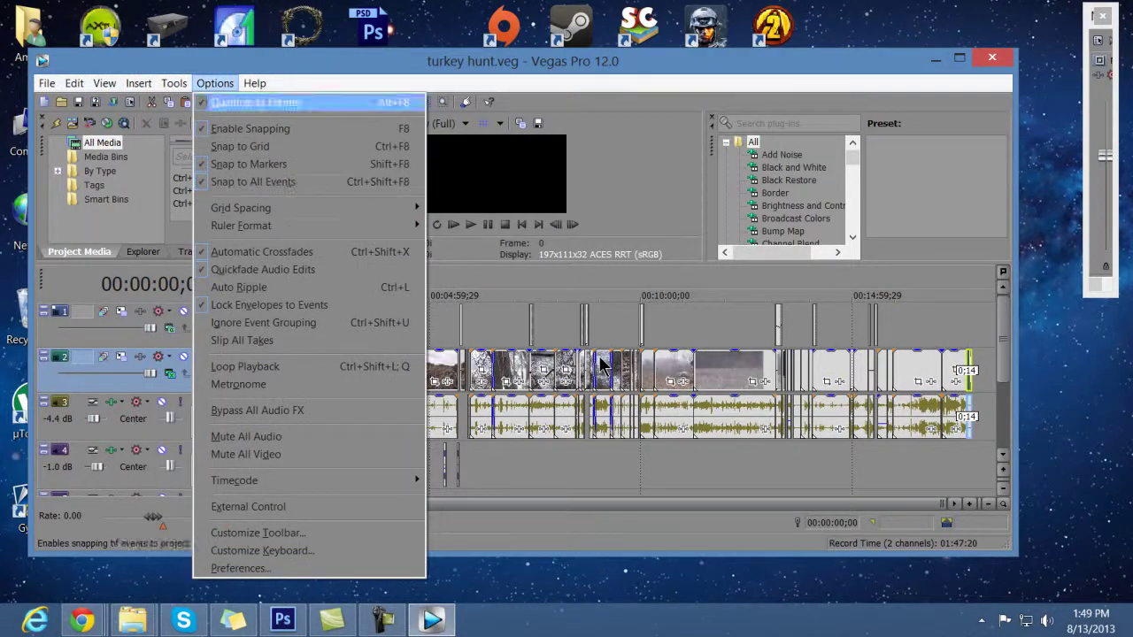
pyautogui.press('Right')
pyautogui.press('Left')
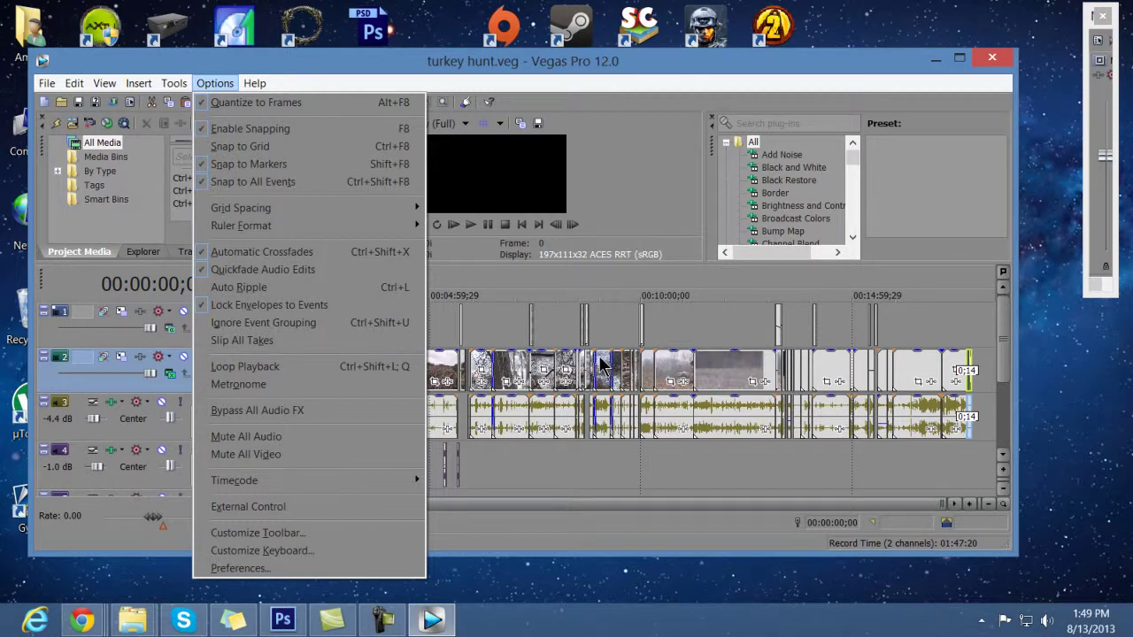
pyautogui.press('Up')
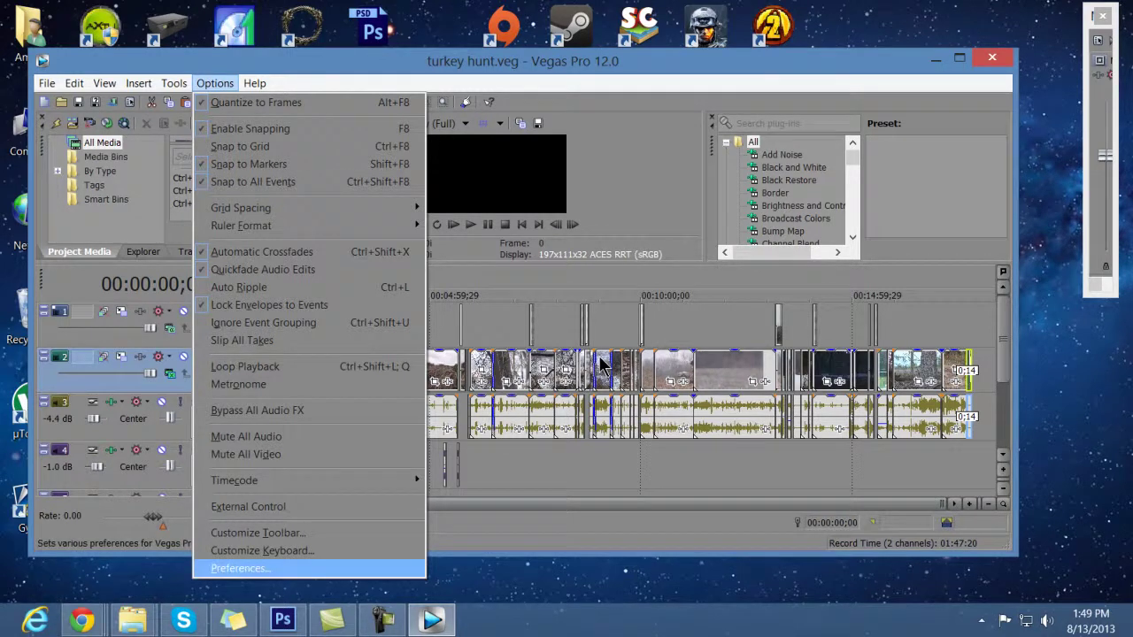
pyautogui.press('Return')
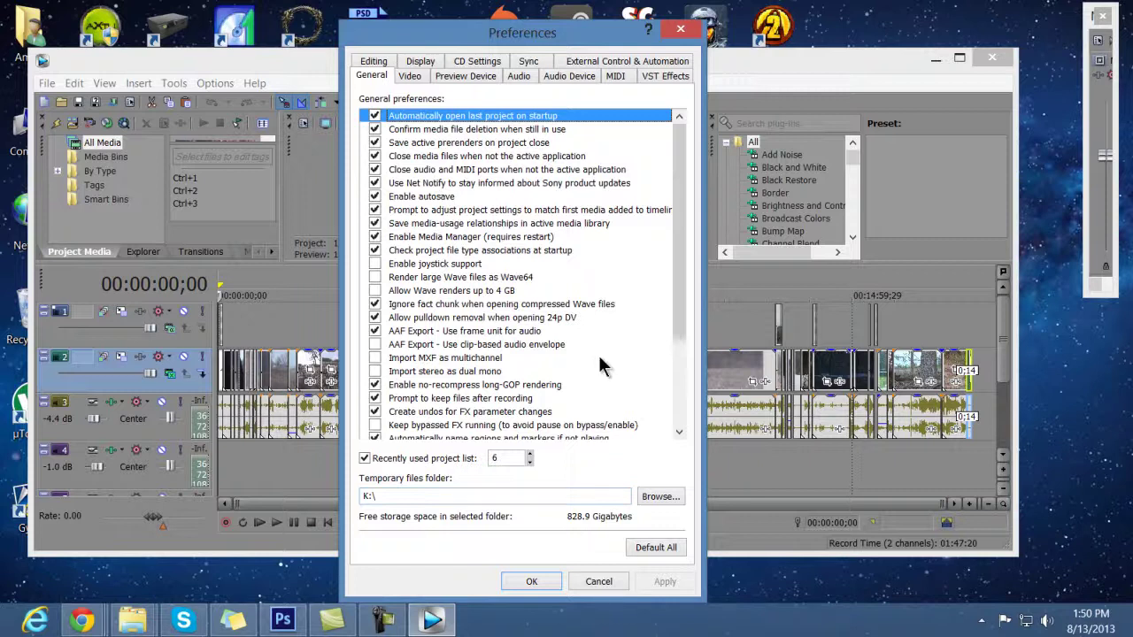
# - Set 'GPU acceleration of video processing' to Off on the Video tab, apply, and close Preferences
pyautogui.hotkey('ctrl', 'Tab')
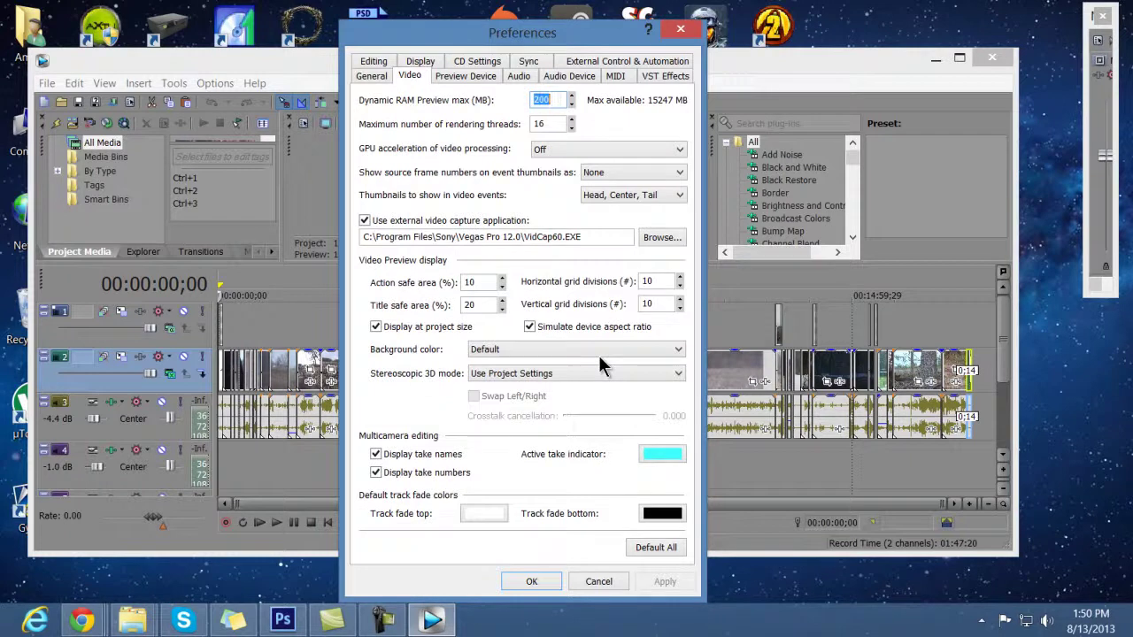
pyautogui.press('Tab')
pyautogui.press('Tab')
pyautogui.hotkey('alt', 'Down')
pyautogui.press('Down')
pyautogui.press('Return')
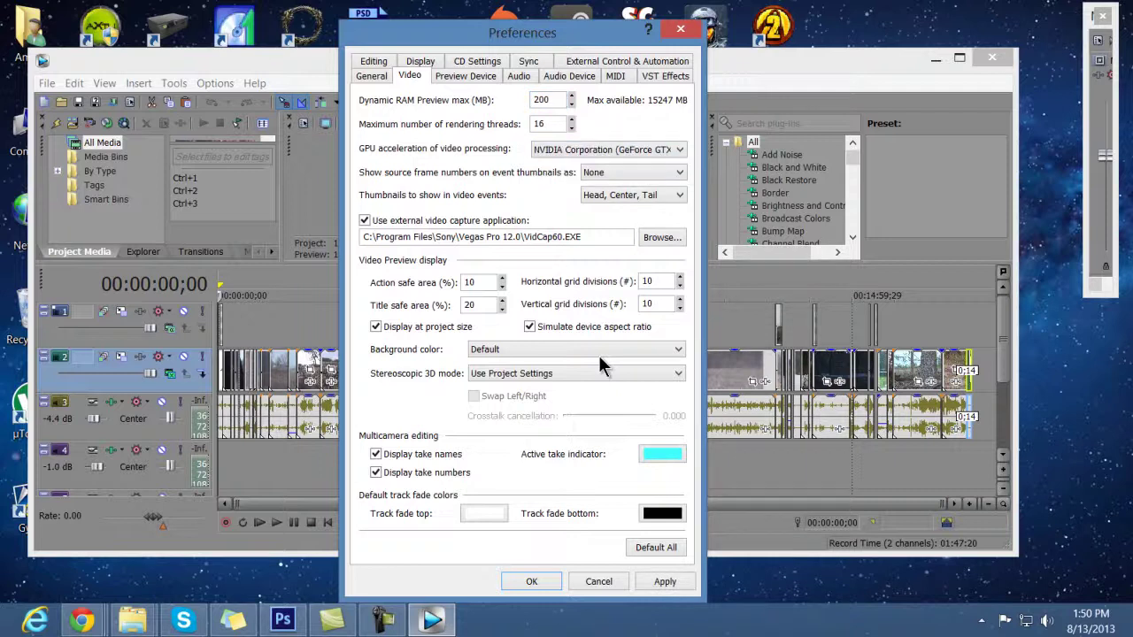
pyautogui.hotkey('alt', 'Down')
pyautogui.press('Up')
pyautogui.press('Return')
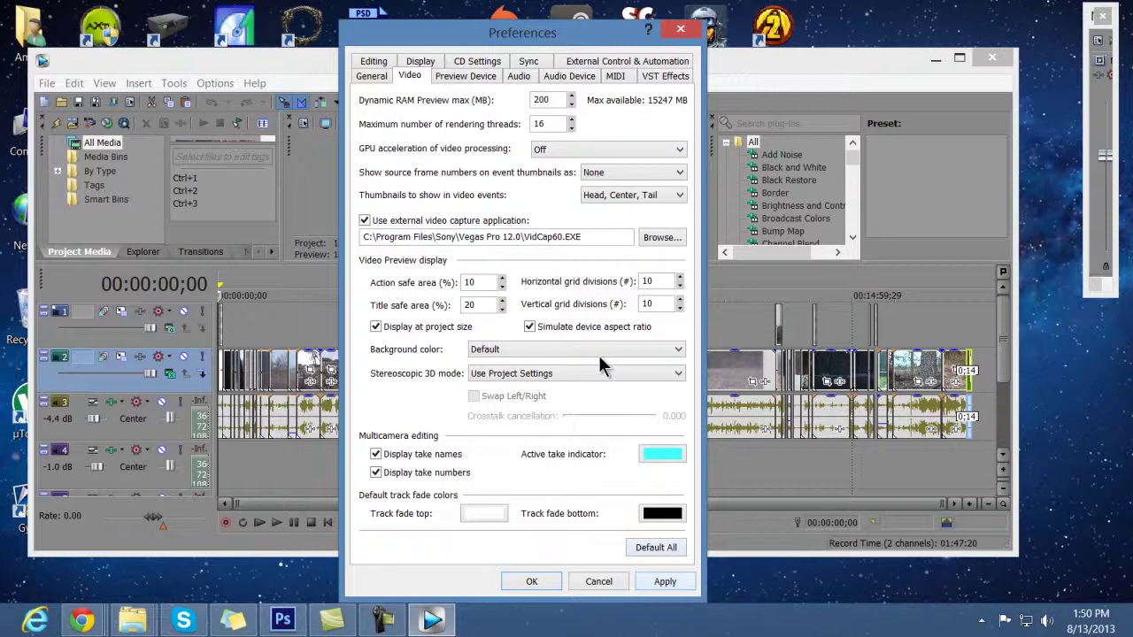
pyautogui.hotkey('alt', 'a')
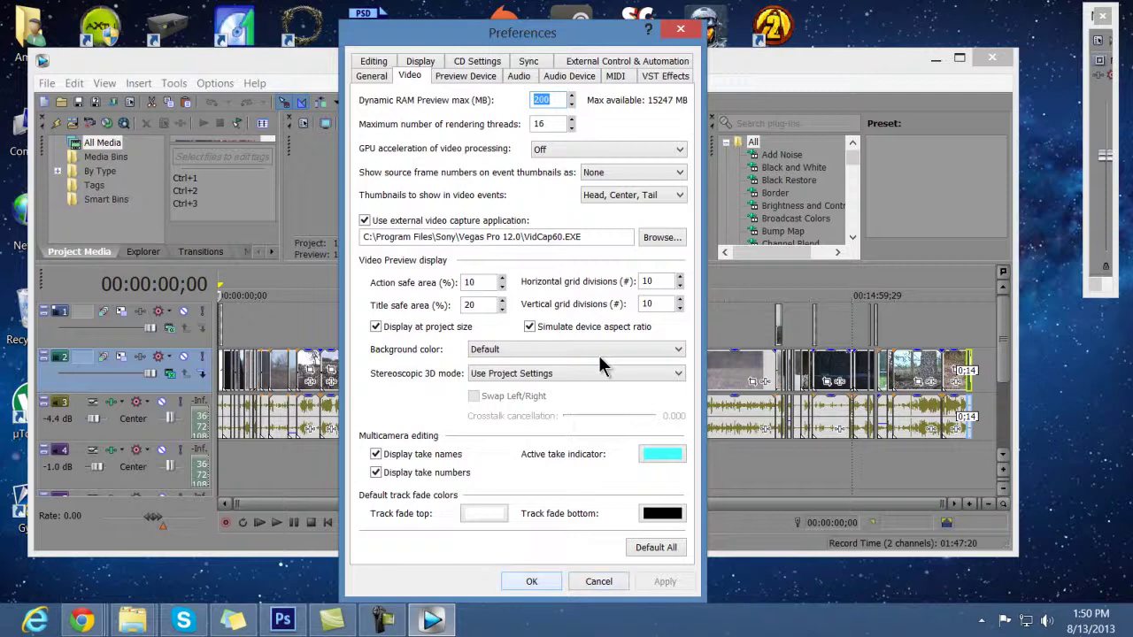
pyautogui.hotkey('ctrl', 'shift', 'Tab')
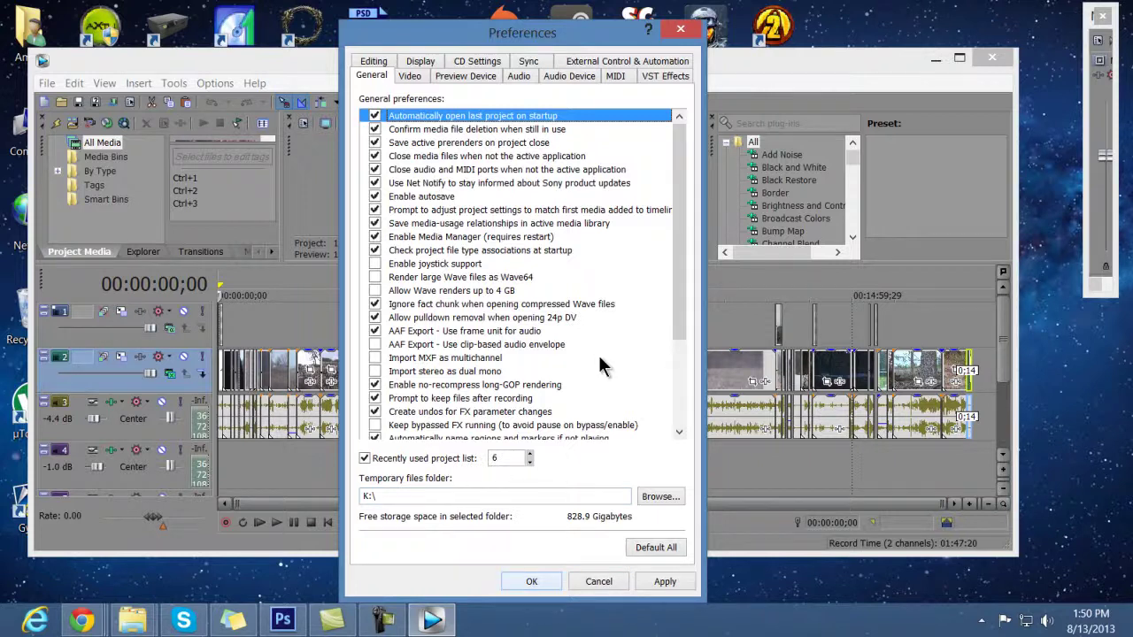
pyautogui.press('Return')
# - Close Vegas Pro and relaunch it from the vegas12 shortcut to reload turkey hunt.veg
pyautogui.click(992, 57)
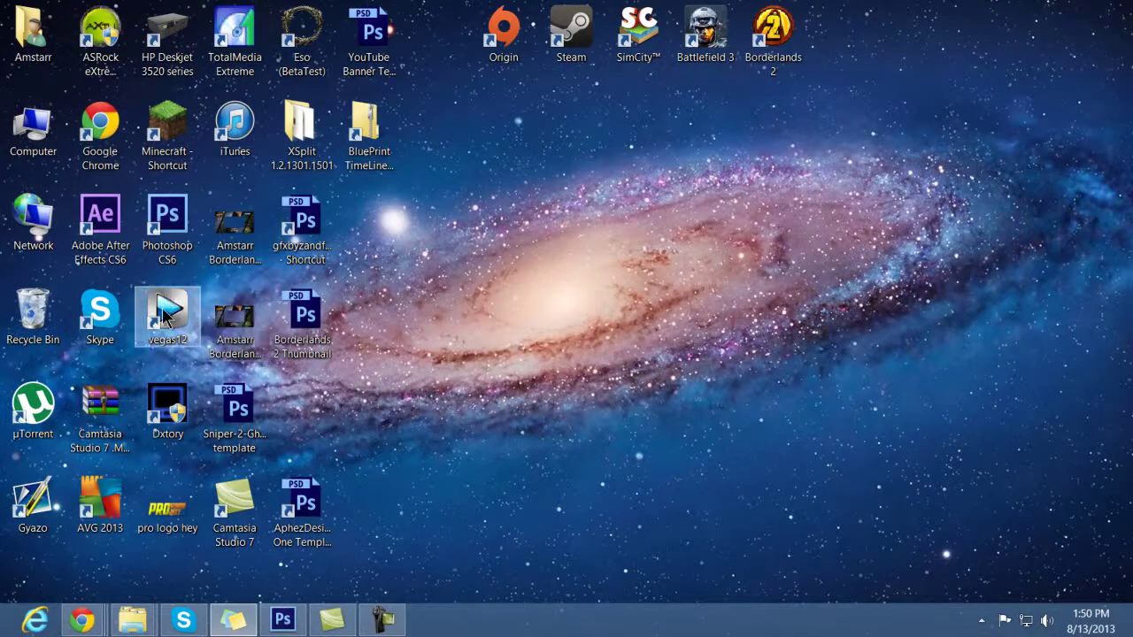
pyautogui.doubleClick(170, 317)
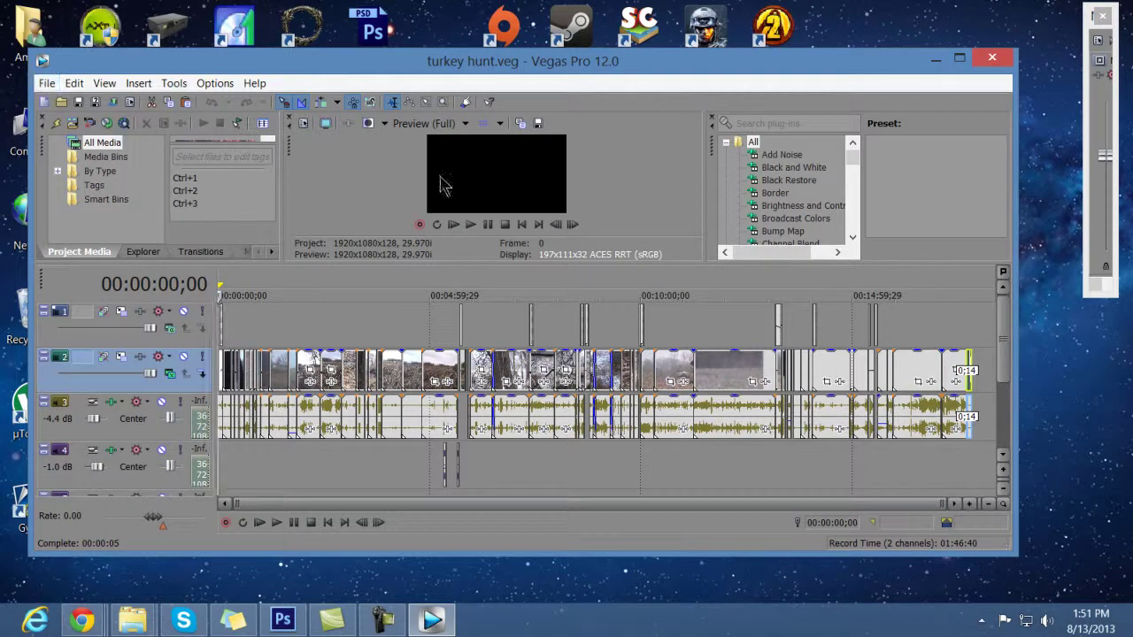
pyautogui.click(46, 82)
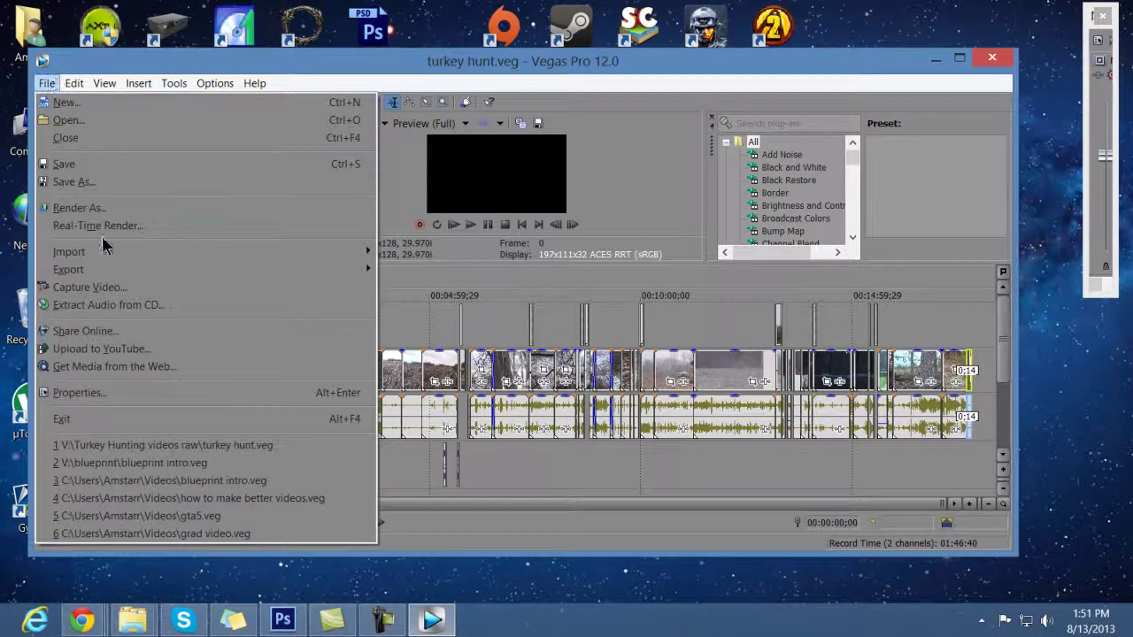
pyautogui.click(111, 211)
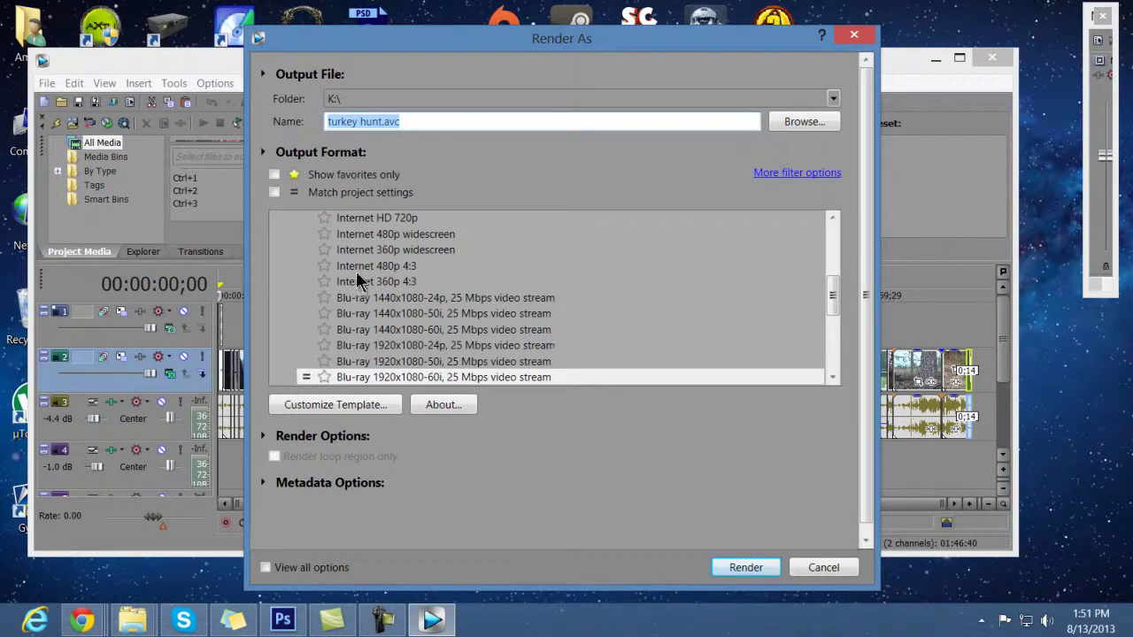
pyautogui.click(379, 220)
pyautogui.scroll(4, 379, 230)
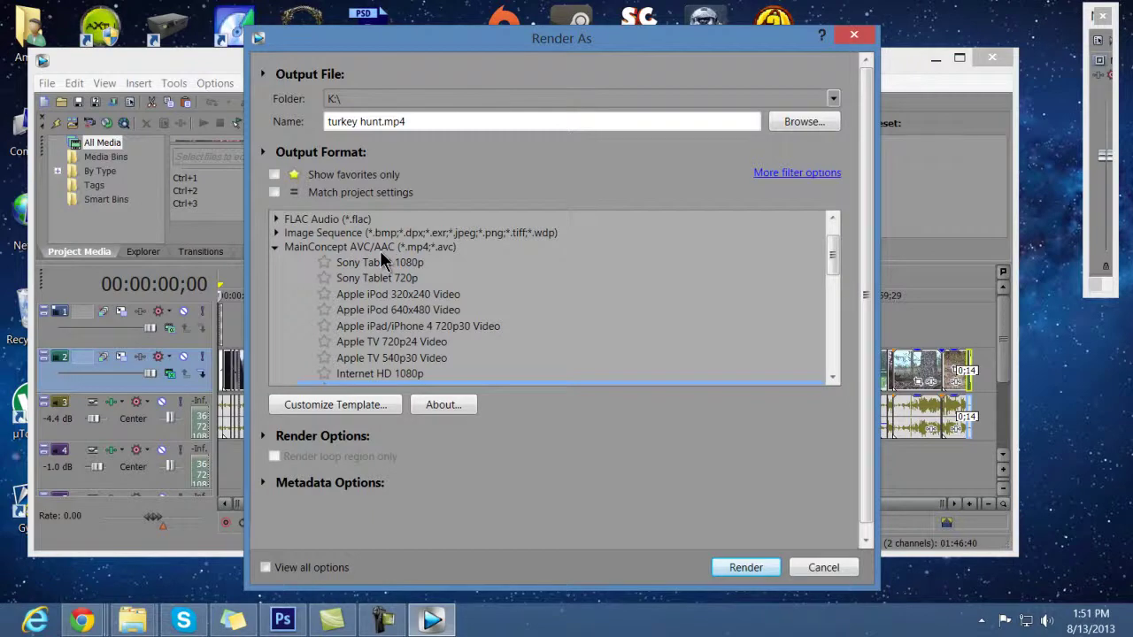
pyautogui.click(856, 35)
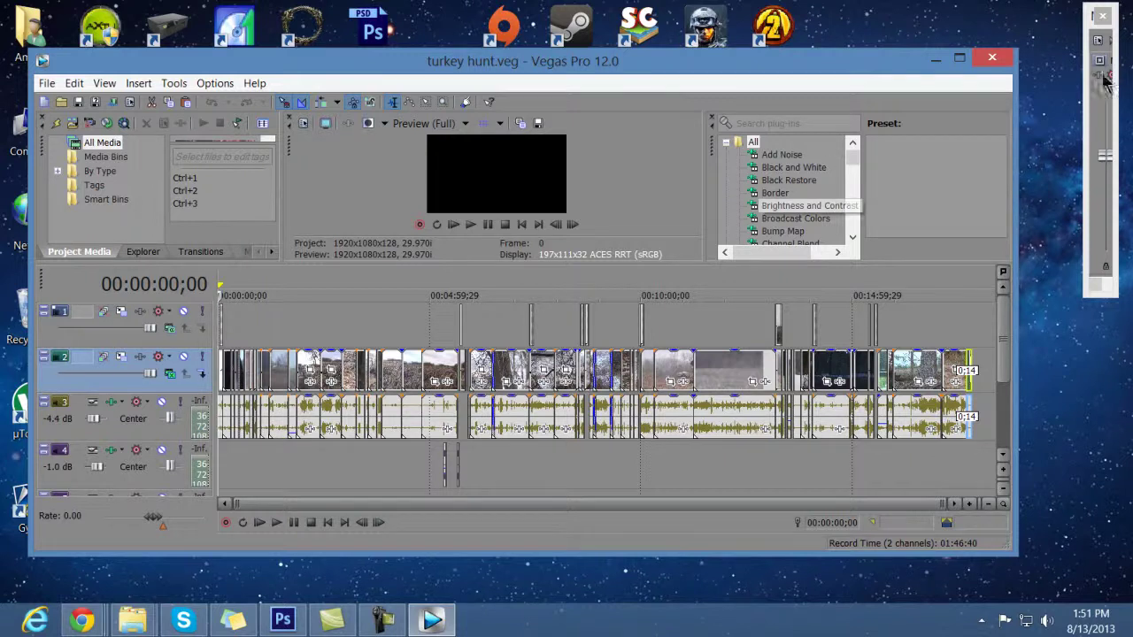
# - Close the Vegas Pro window so only the Windows desktop remains
pyautogui.click(994, 58)
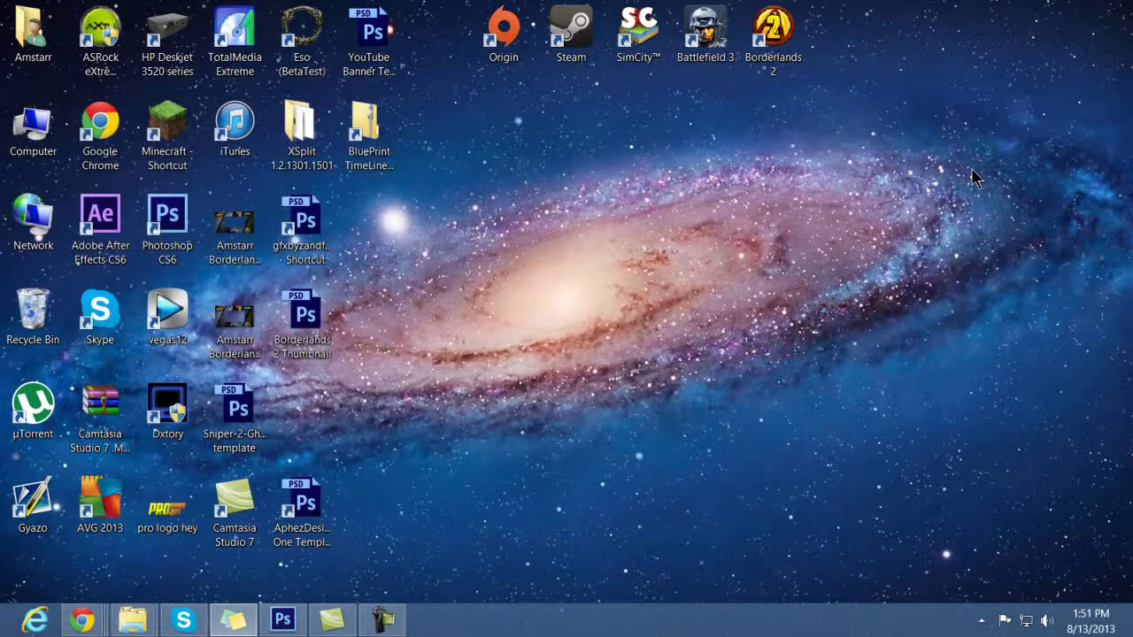